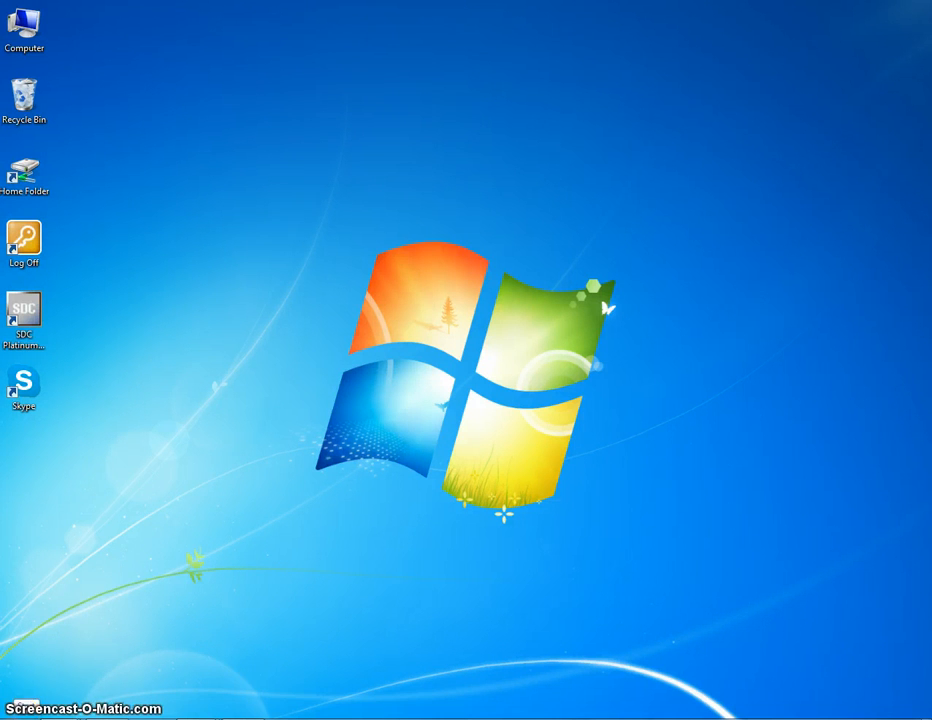
# Step: Launch Oracle SQL Developer by searching 'sql' in the Windows 7 Start menu
pyautogui.click(12, 712)
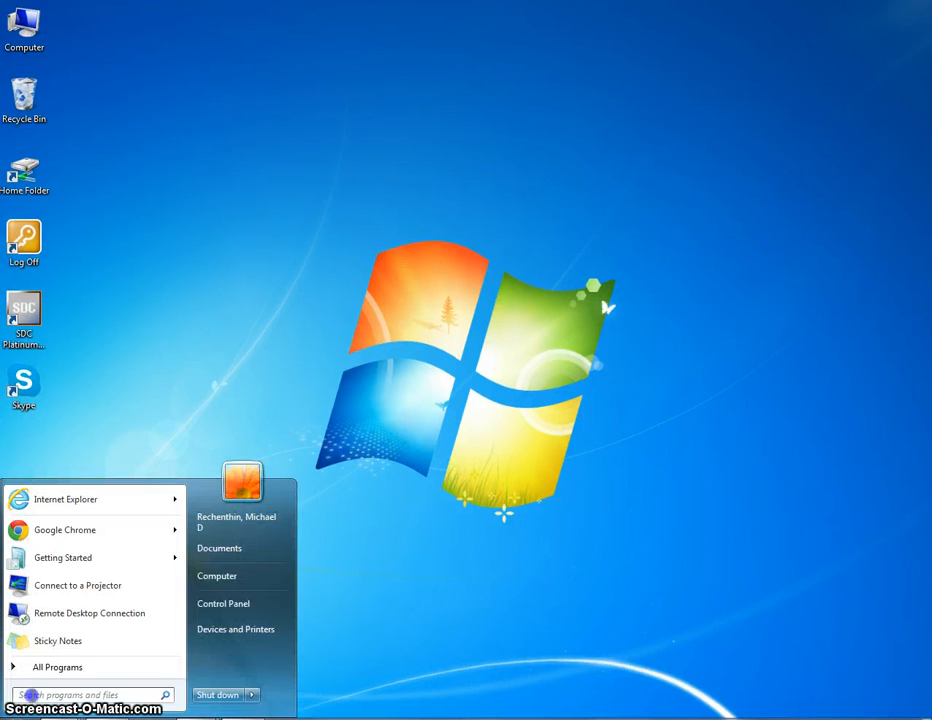
pyautogui.write('sql')
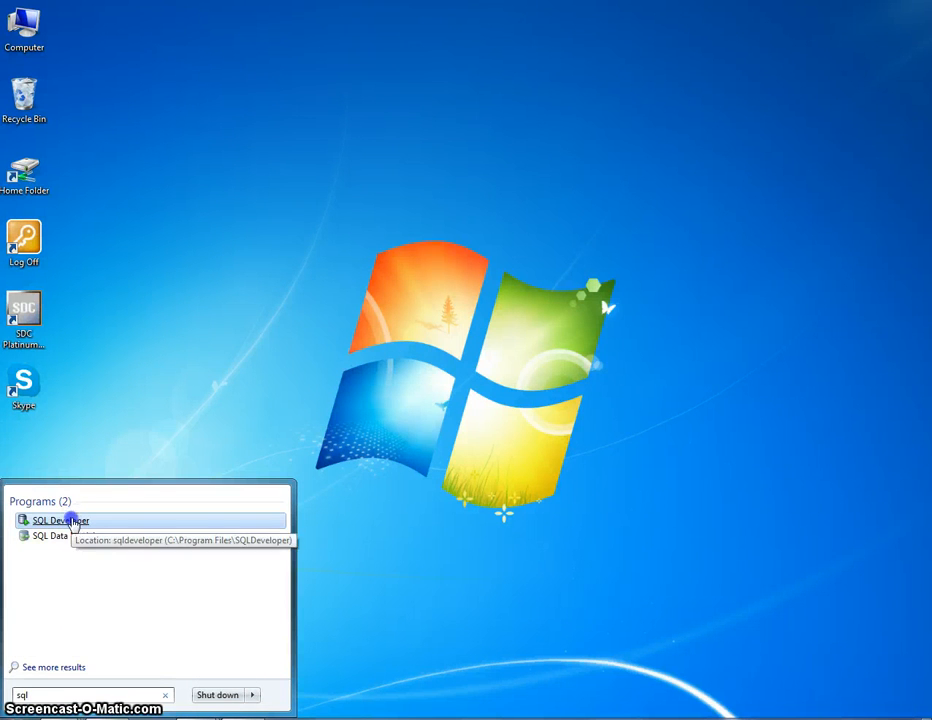
pyautogui.click(76, 522)
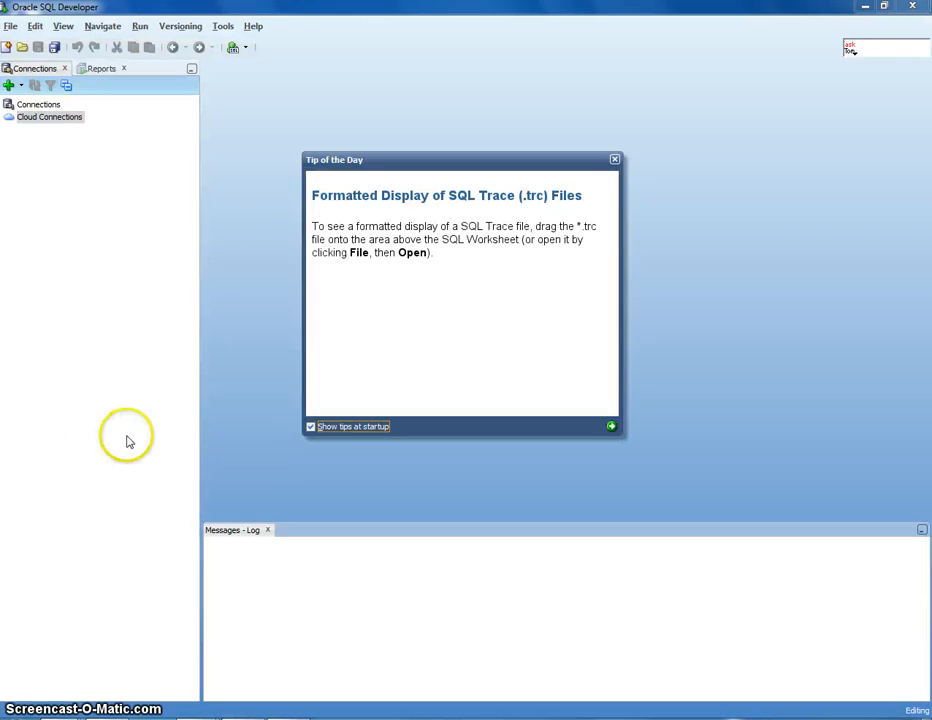
# Step: Dismiss the Tip of the Day and start a New Connection from the Connections node
pyautogui.click(615, 160)
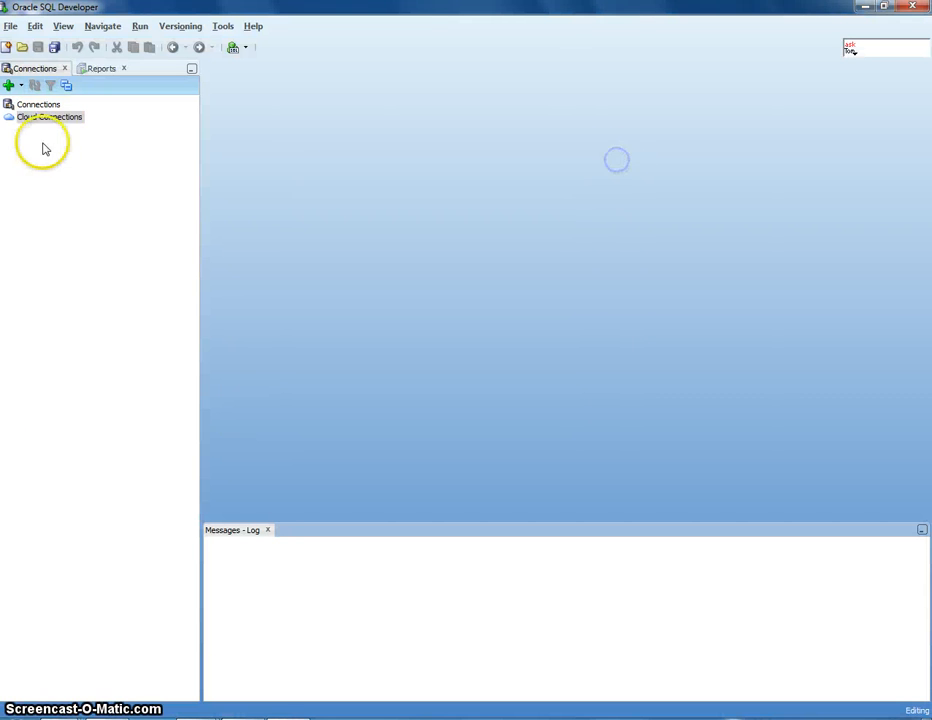
pyautogui.click(40, 105)
pyautogui.rightClick(42, 108)
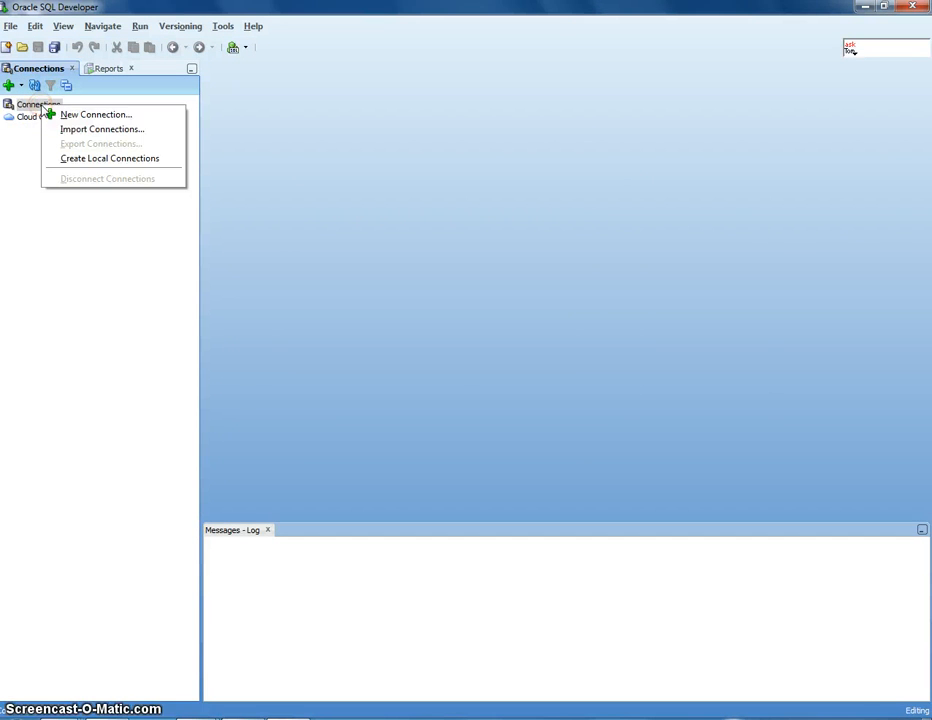
pyautogui.click(62, 115)
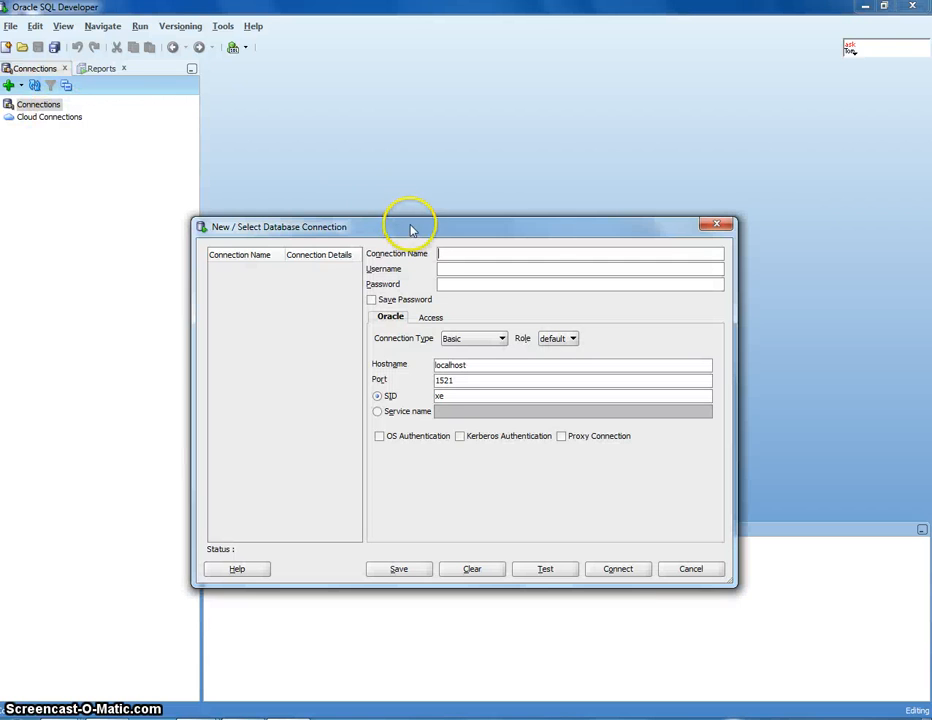
# Step: Name the new connection 'delphi' and enter the account username and password
pyautogui.moveTo(410, 226); pyautogui.dragTo(379, 177)
pyautogui.click(427, 205)
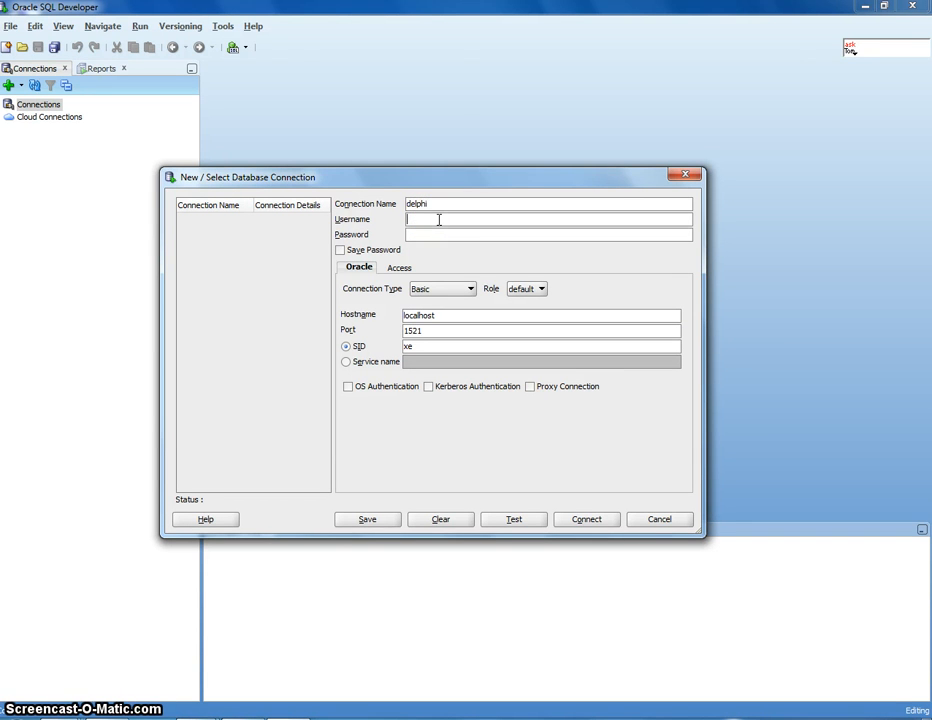
pyautogui.write('K18')
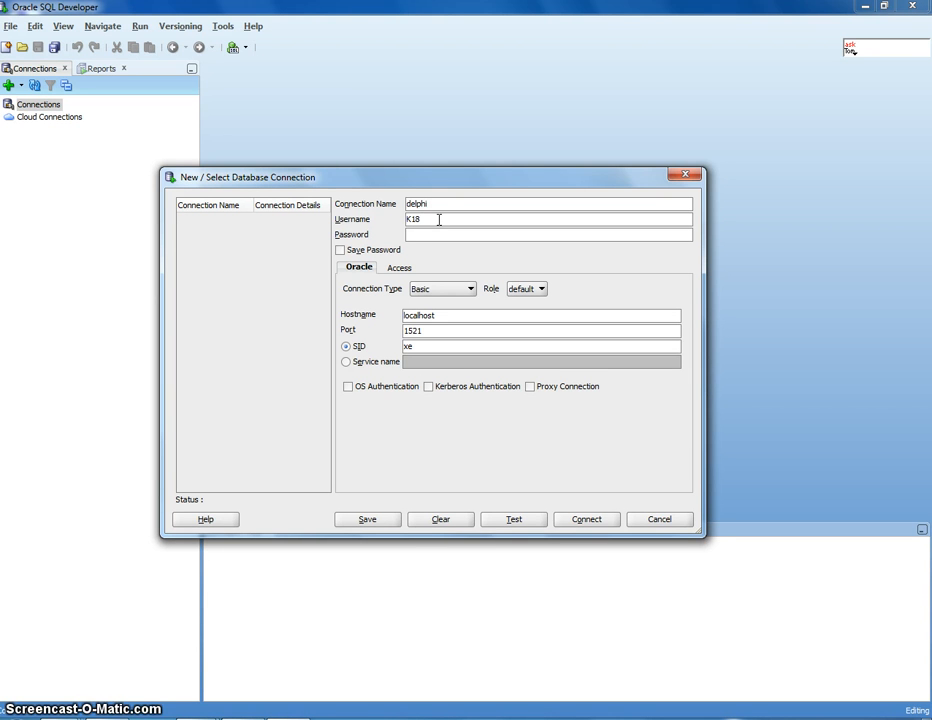
pyautogui.write('2056')
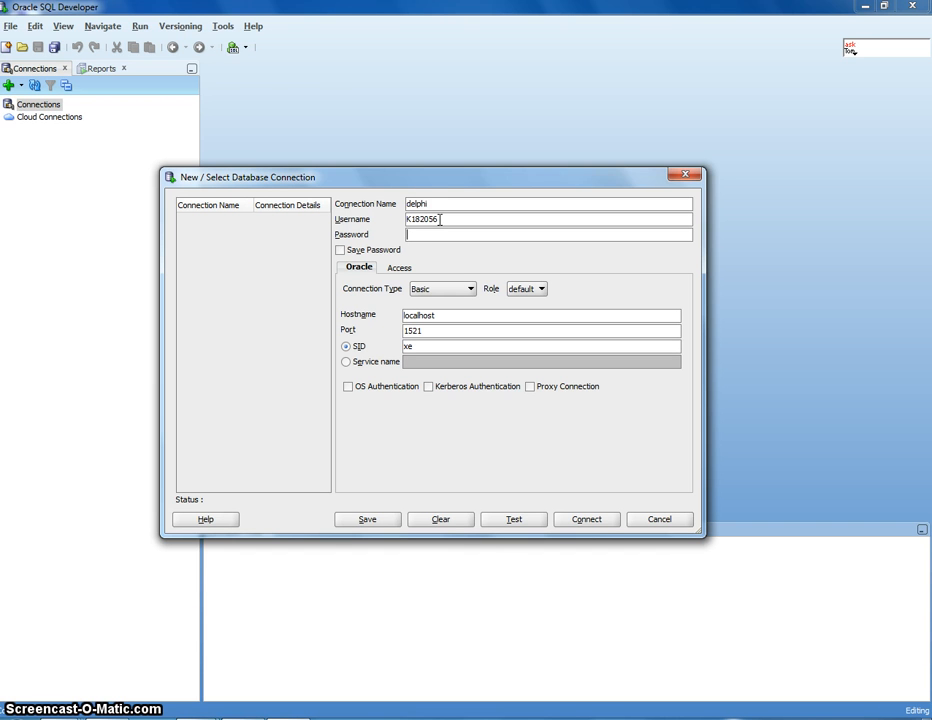
pyautogui.press('Tab')
pyautogui.click(442, 219)
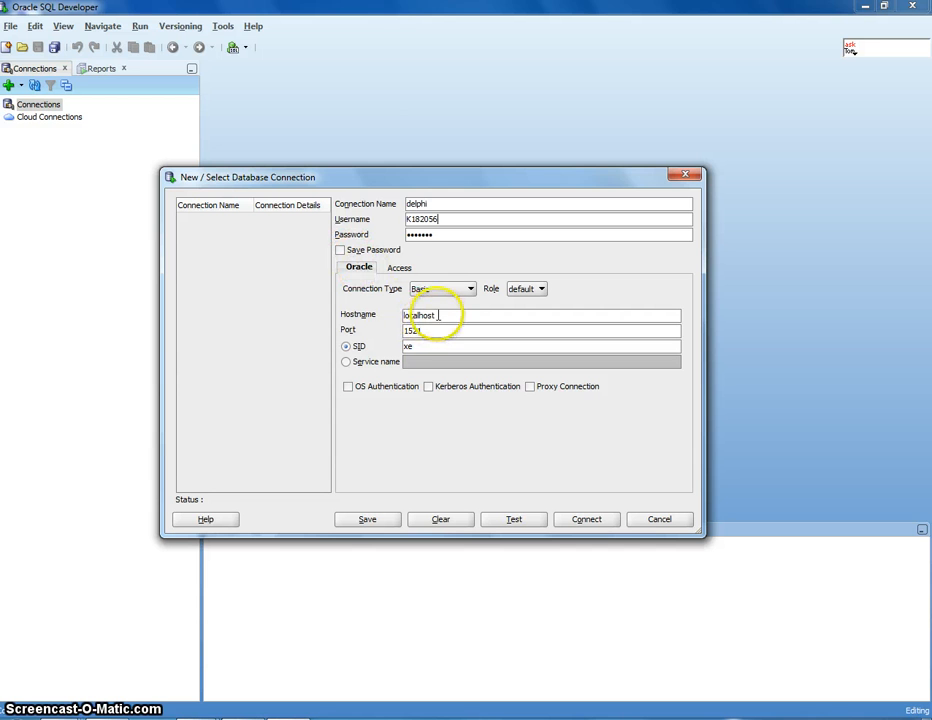
# Step: Change the hostname from localhost to delphi.iowa.uiowa.edu and test the connection
pyautogui.moveTo(440, 314); pyautogui.dragTo(391, 314)
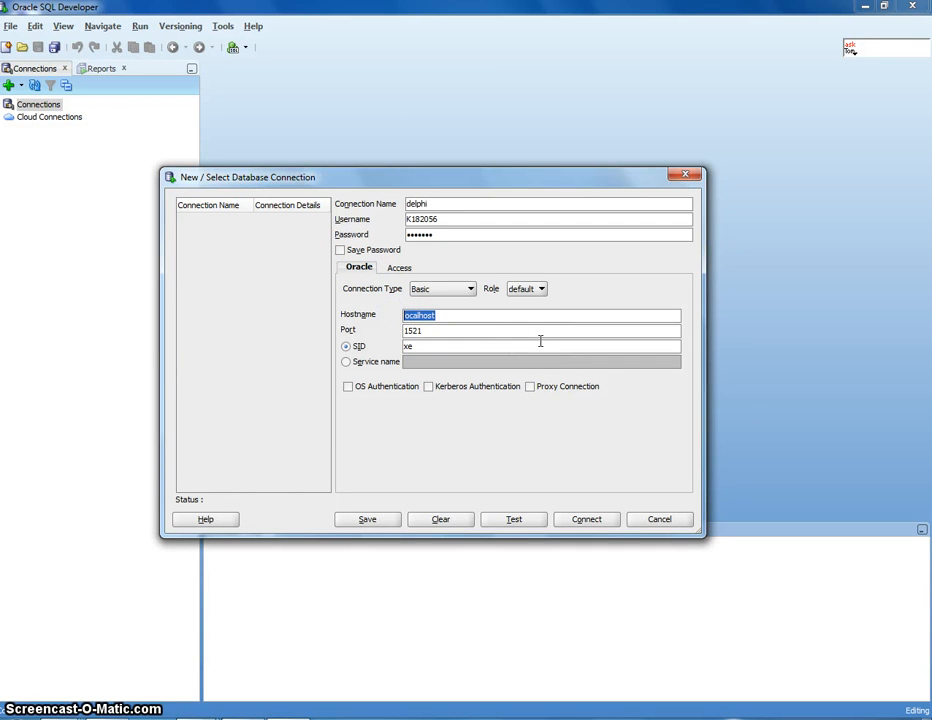
pyautogui.write('delphi.')
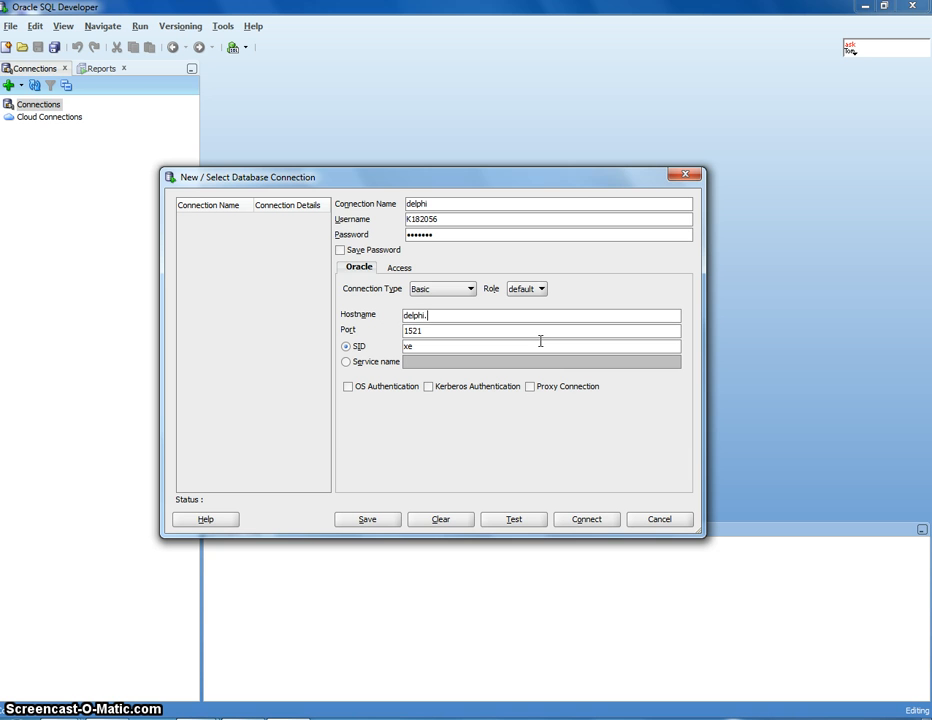
pyautogui.write('iowa.uiowa.edu')
pyautogui.click(505, 317)
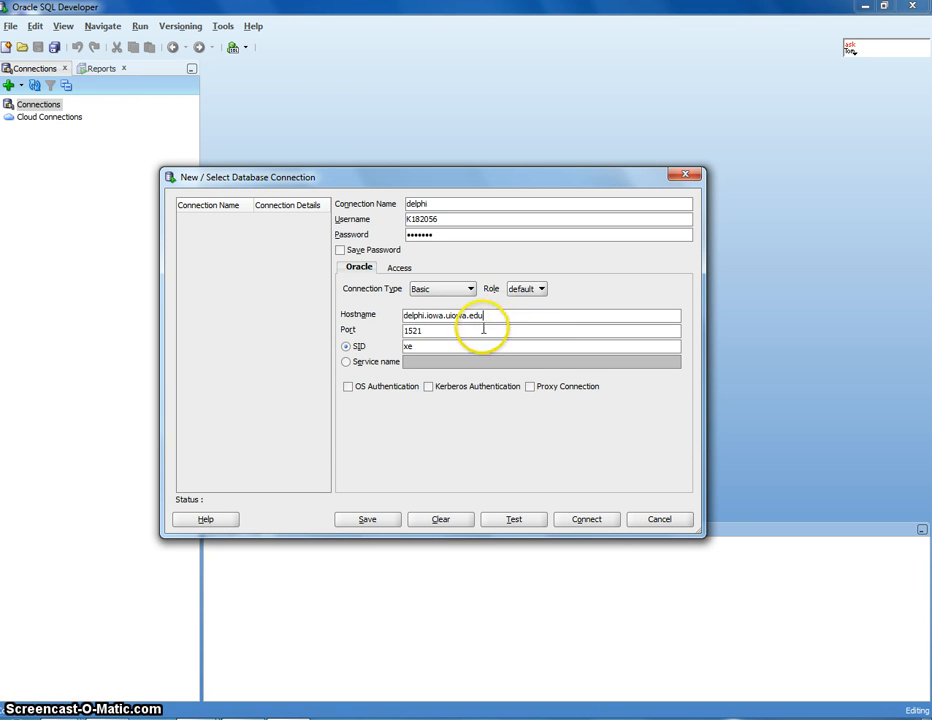
pyautogui.click(458, 333)
pyautogui.click(503, 519)
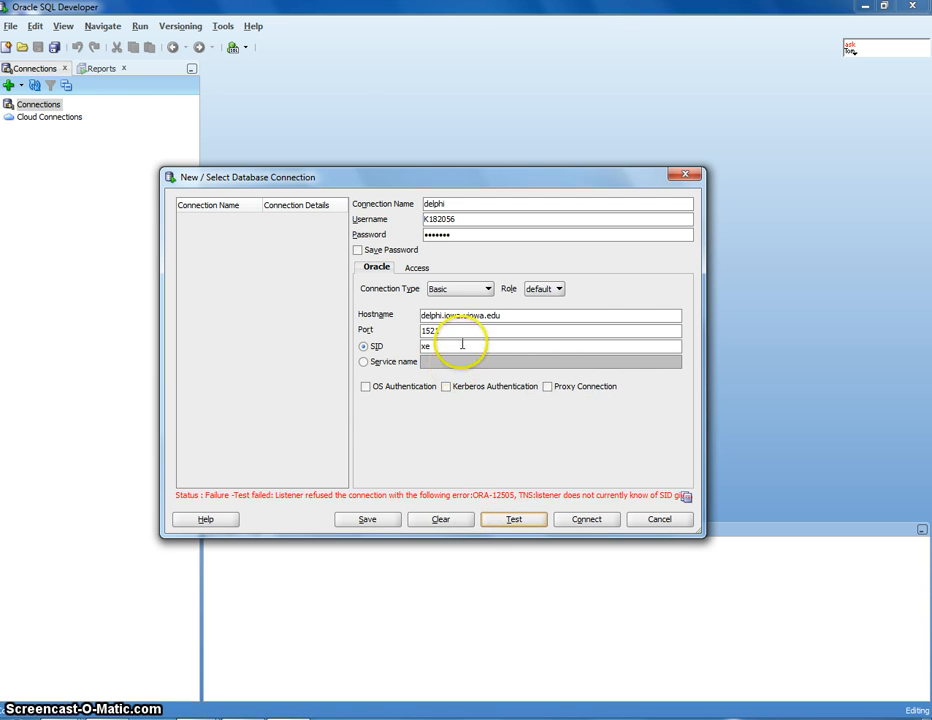
# Step: Change the SID from xe to delphi, retest successfully, and connect
pyautogui.moveTo(462, 345); pyautogui.dragTo(390, 342)
pyautogui.write('delphi')
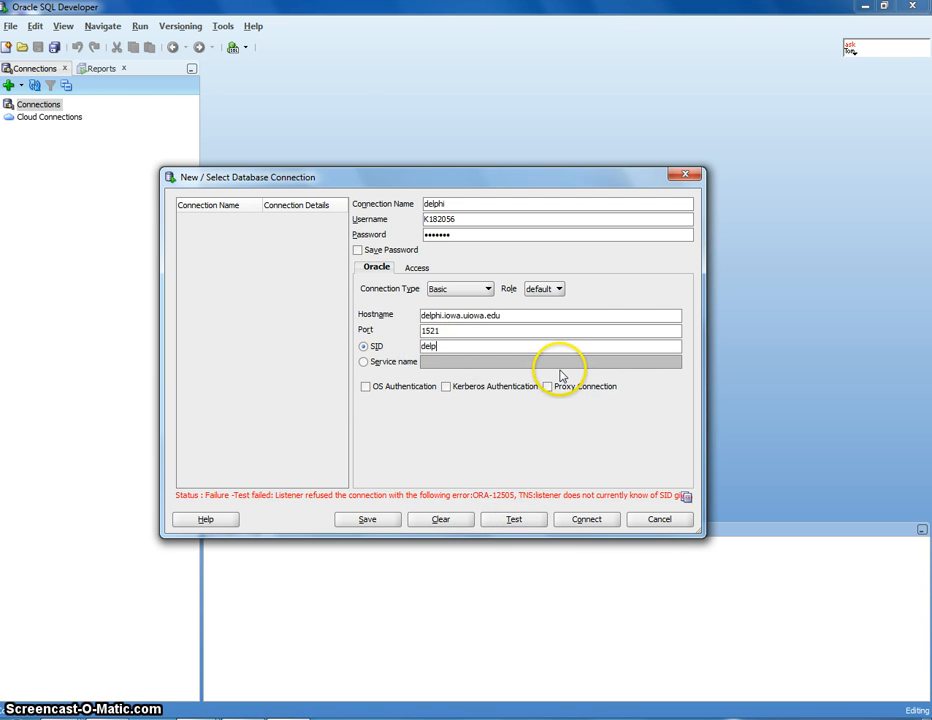
pyautogui.click(514, 522)
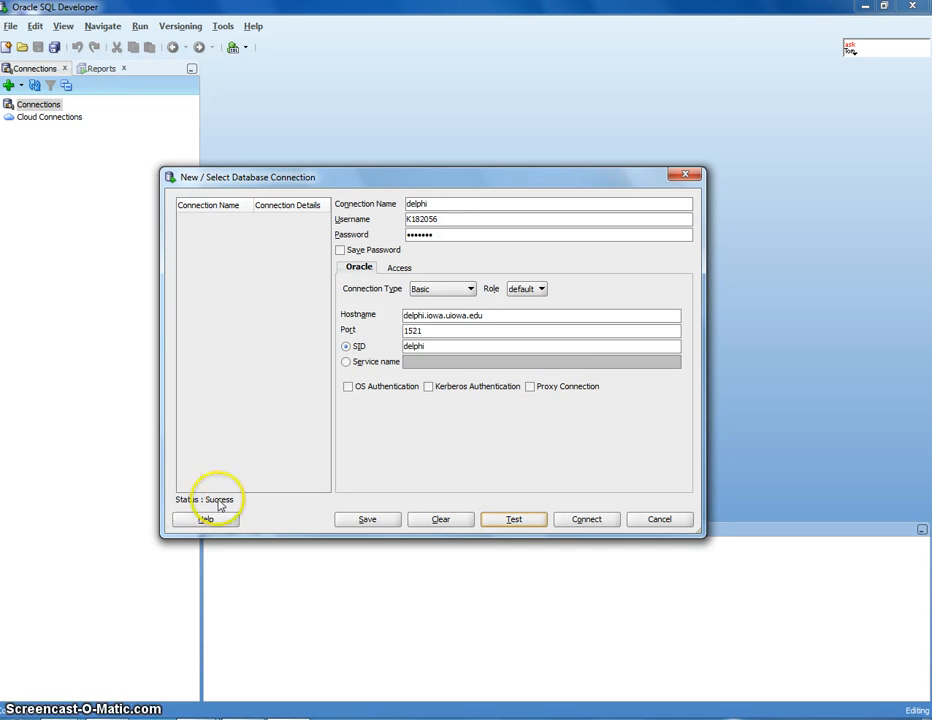
pyautogui.click(587, 520)
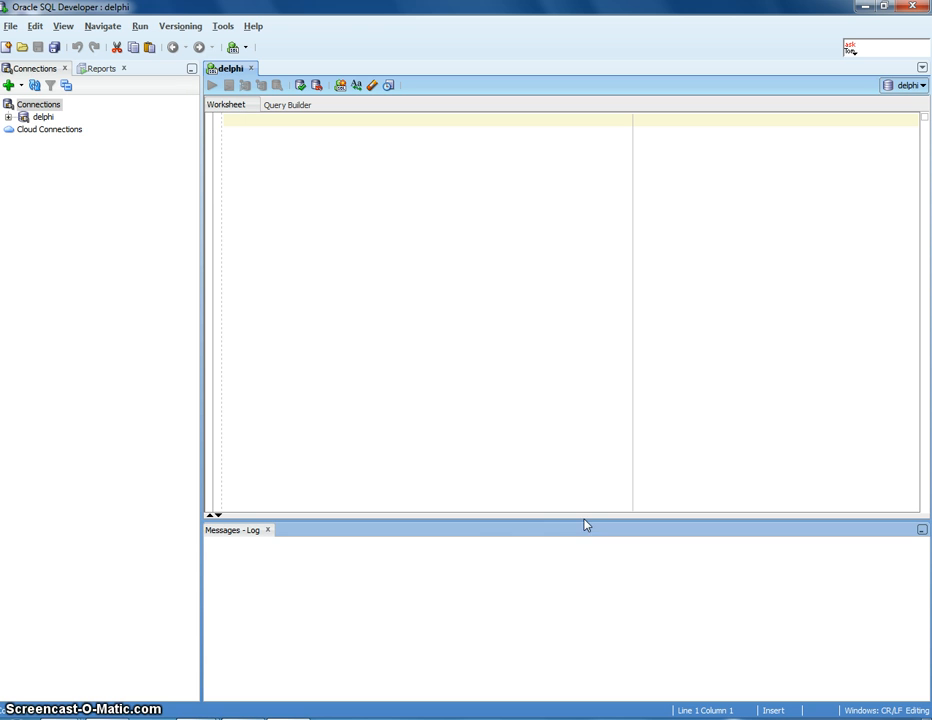
# Step: Place the cursor in the empty delphi SQL worksheet editor
pyautogui.click(570, 503)
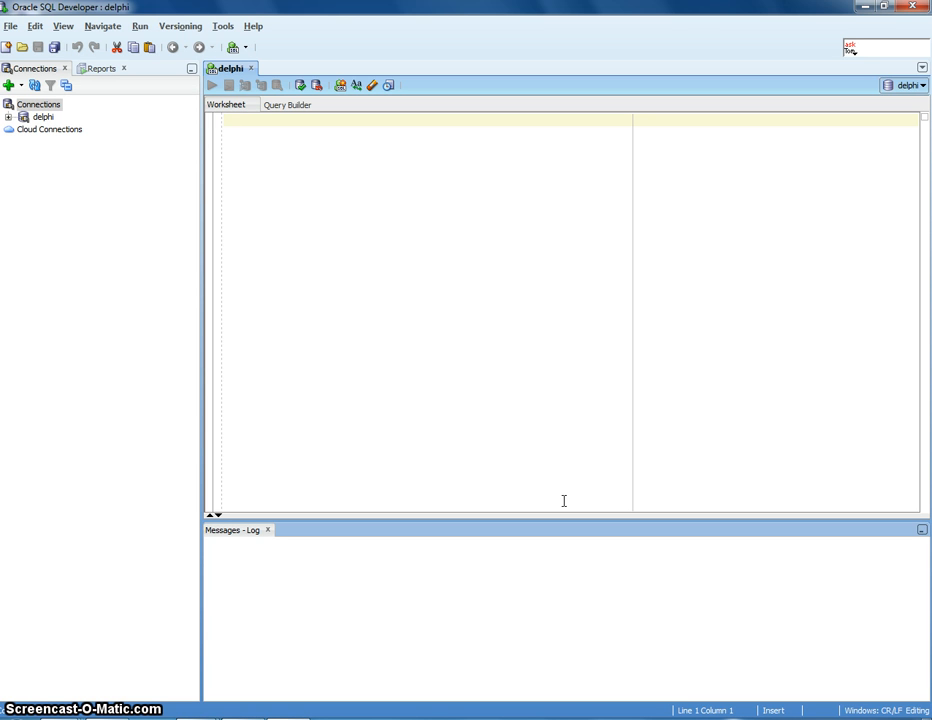
# Step: Draft an 'alter user … identified by xxxxxxx' statement for the account and select the placeholder password
pyautogui.write('al')
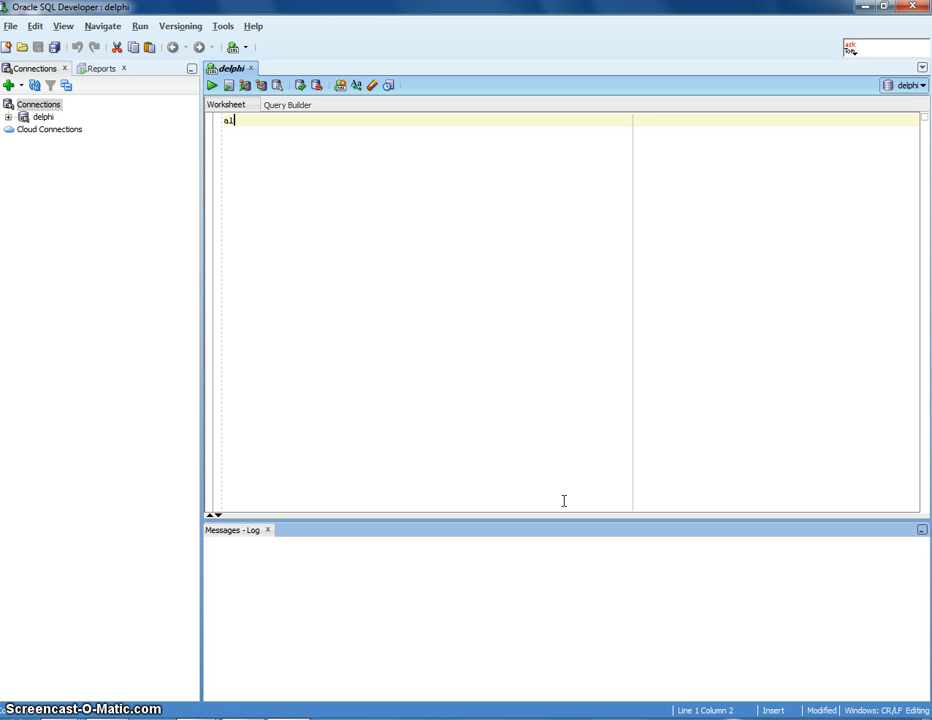
pyautogui.write('ter user ')
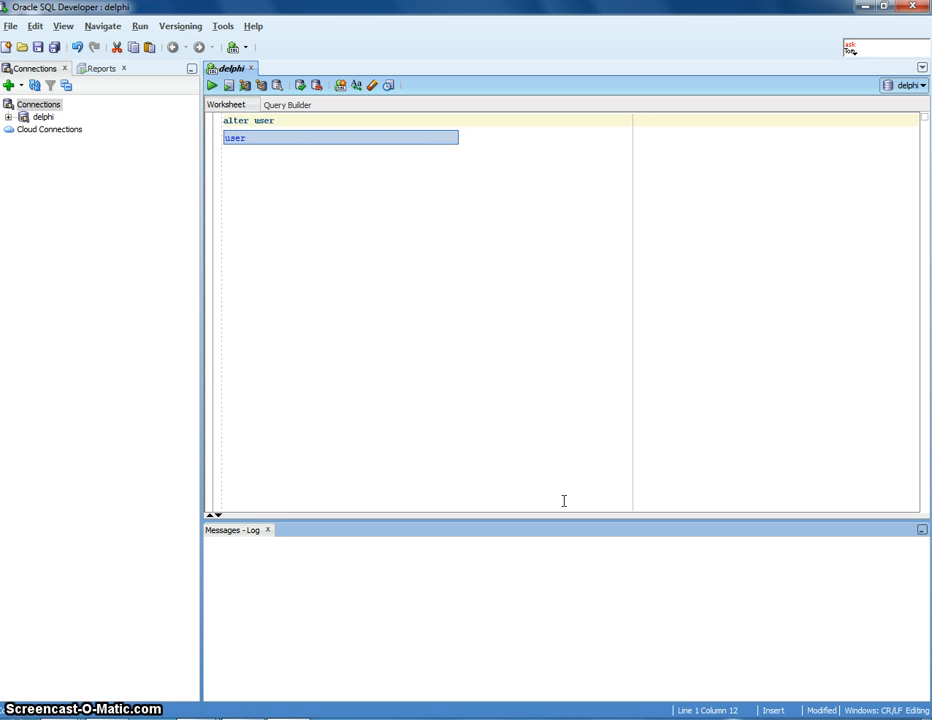
pyautogui.write('K182056')
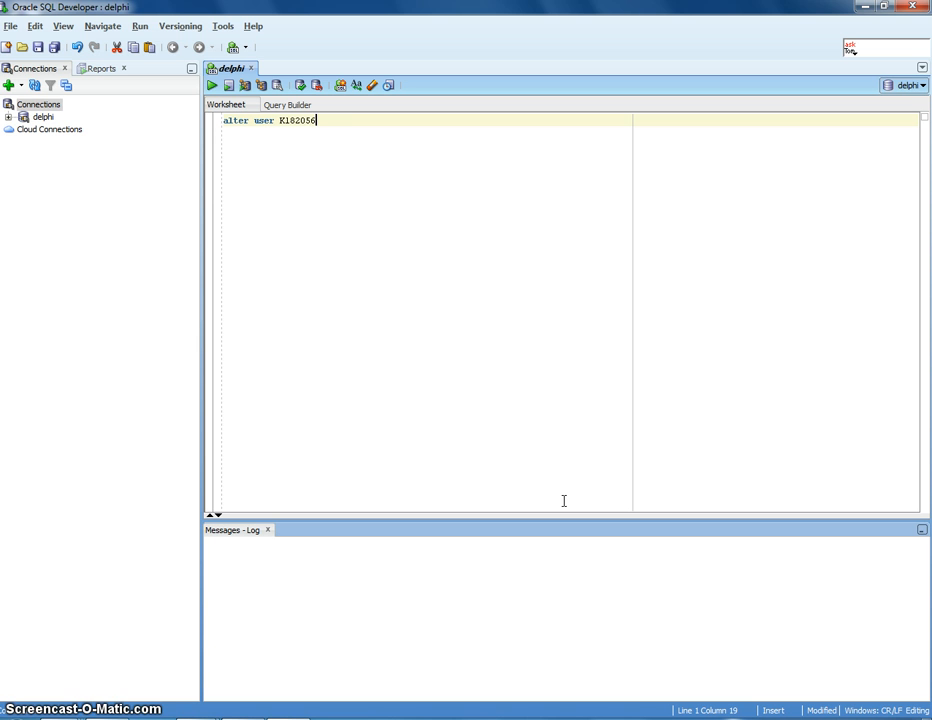
pyautogui.write('identified by')
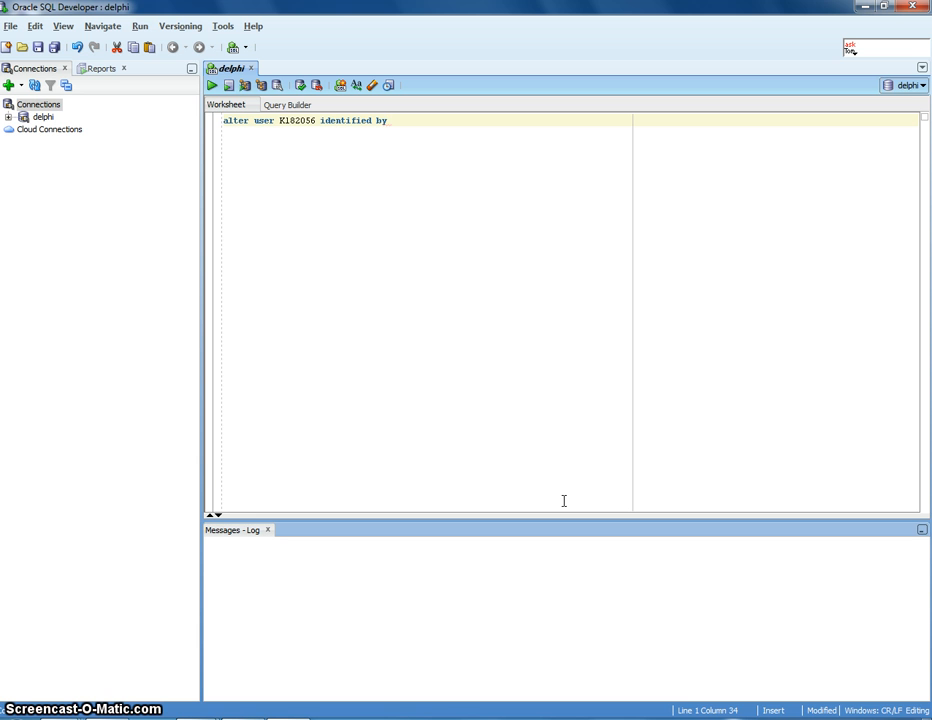
pyautogui.write(' xxxxxxx')
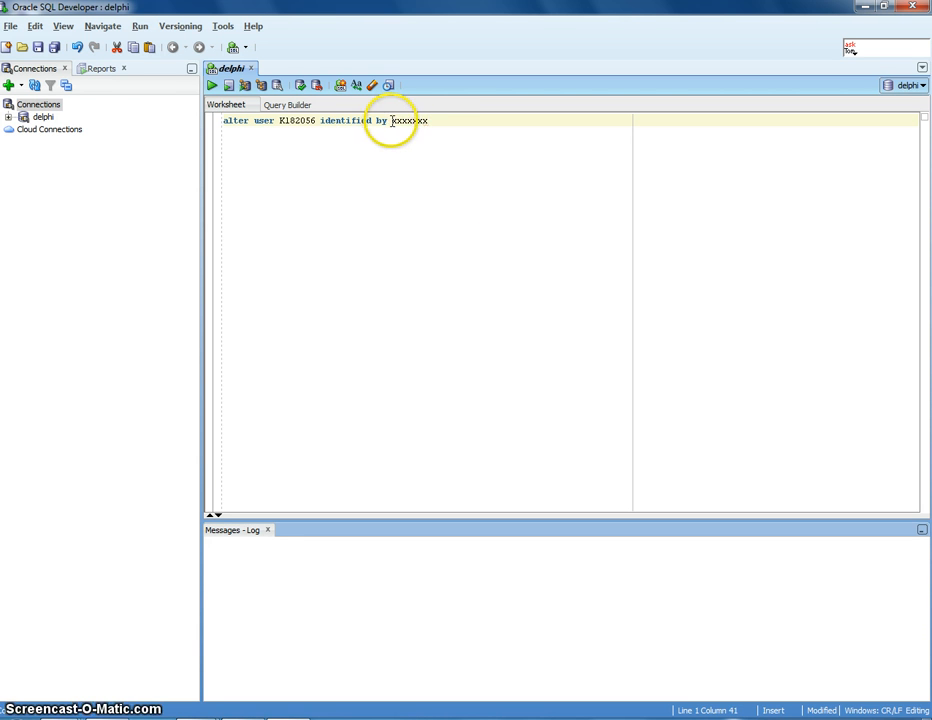
pyautogui.moveTo(391, 121); pyautogui.dragTo(440, 119)
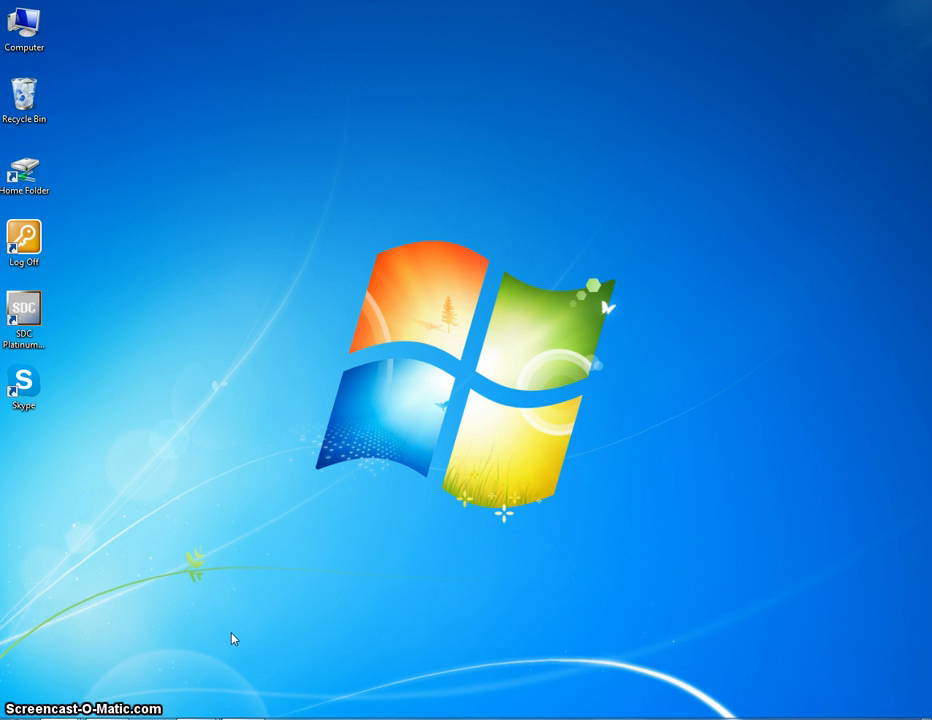
# Step: Relaunch Oracle SQL Developer through a Start-menu search for 'sql'
pyautogui.click(227, 635)
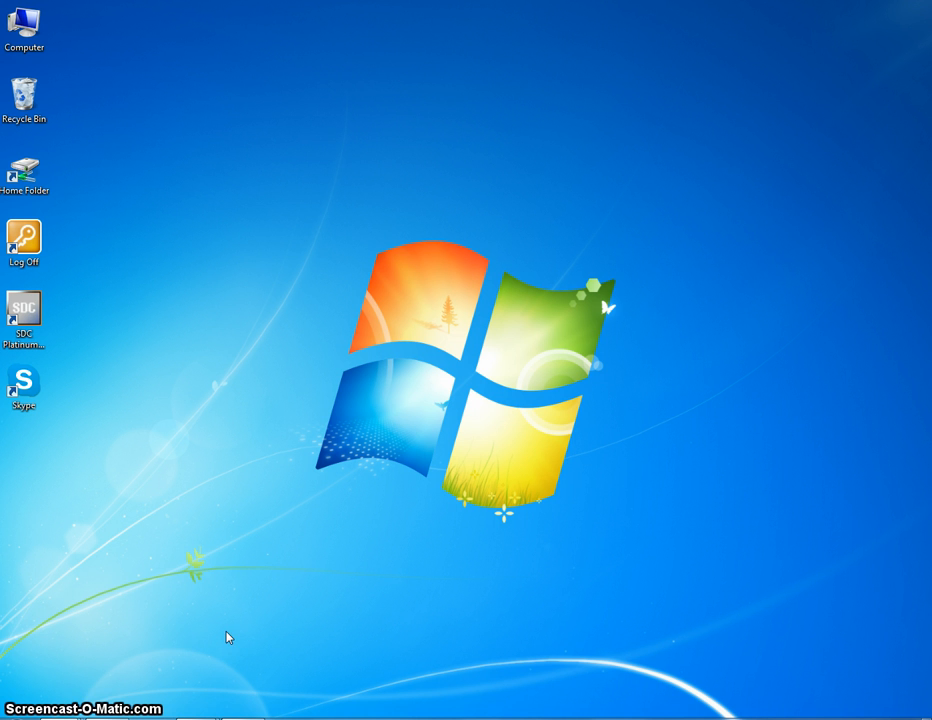
pyautogui.click(121, 655)
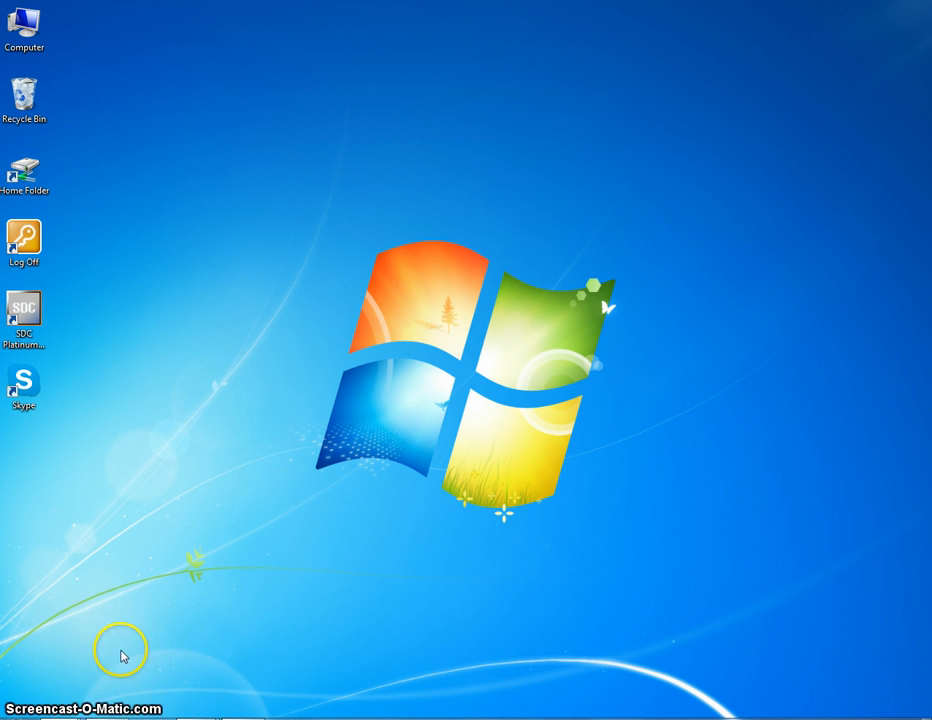
pyautogui.press('super')
pyautogui.write('sql')
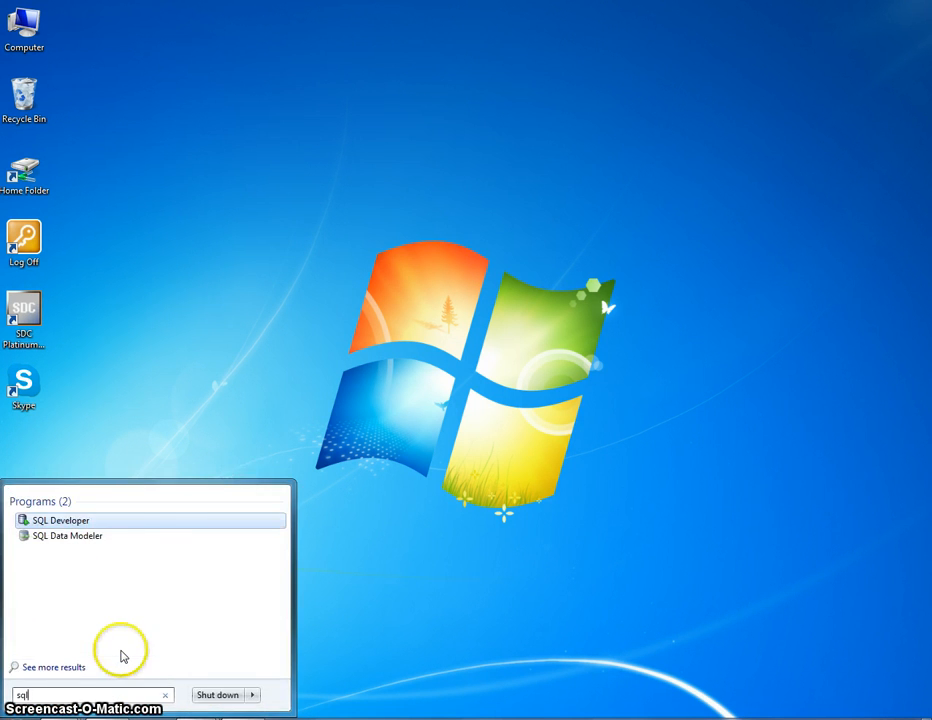
pyautogui.click(121, 523)
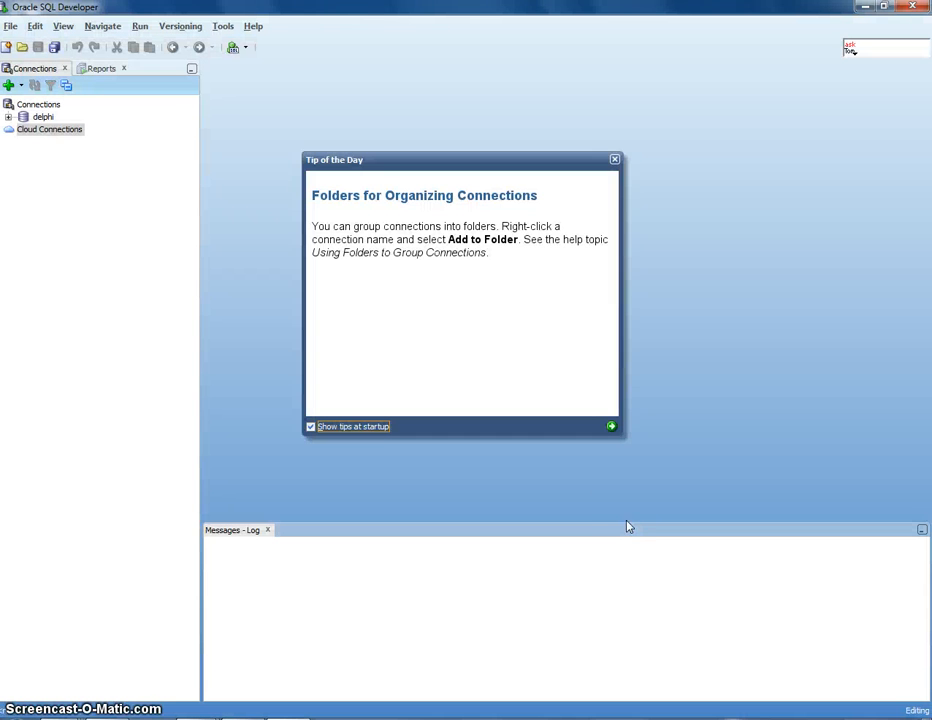
# Step: Reconnect the saved delphi connection with the account password, then bring Chrome to the front
pyautogui.click(614, 160)
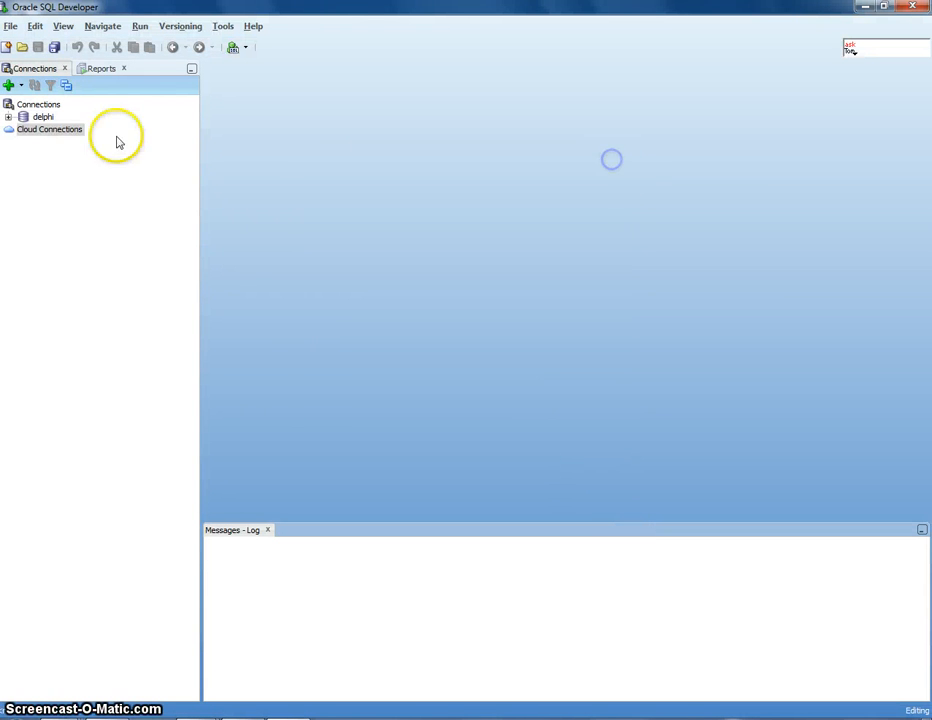
pyautogui.click(44, 117)
pyautogui.rightClick(46, 117)
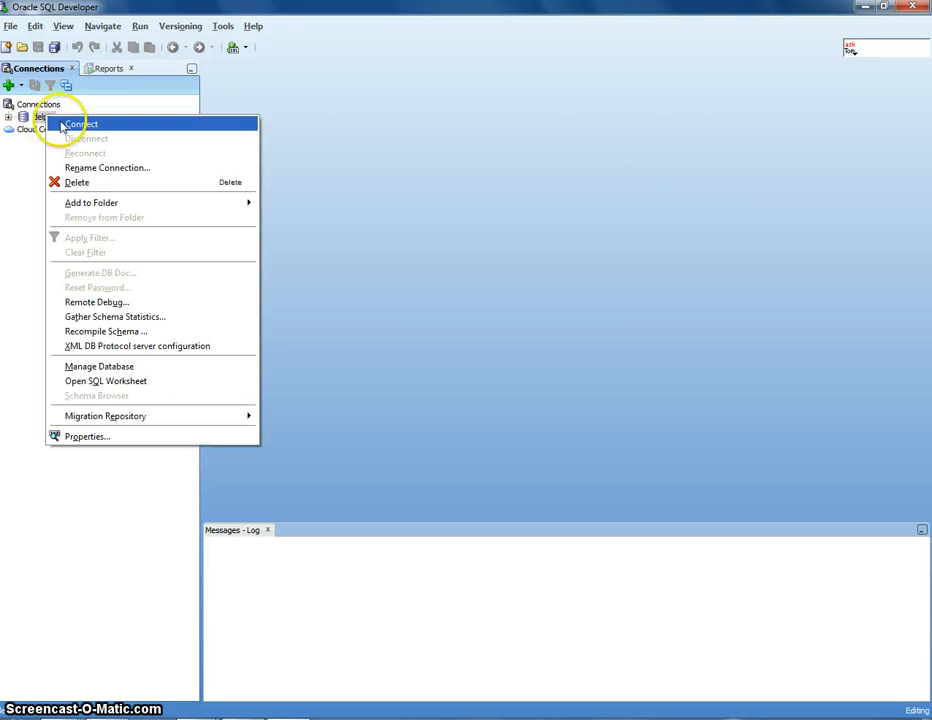
pyautogui.click(63, 124)
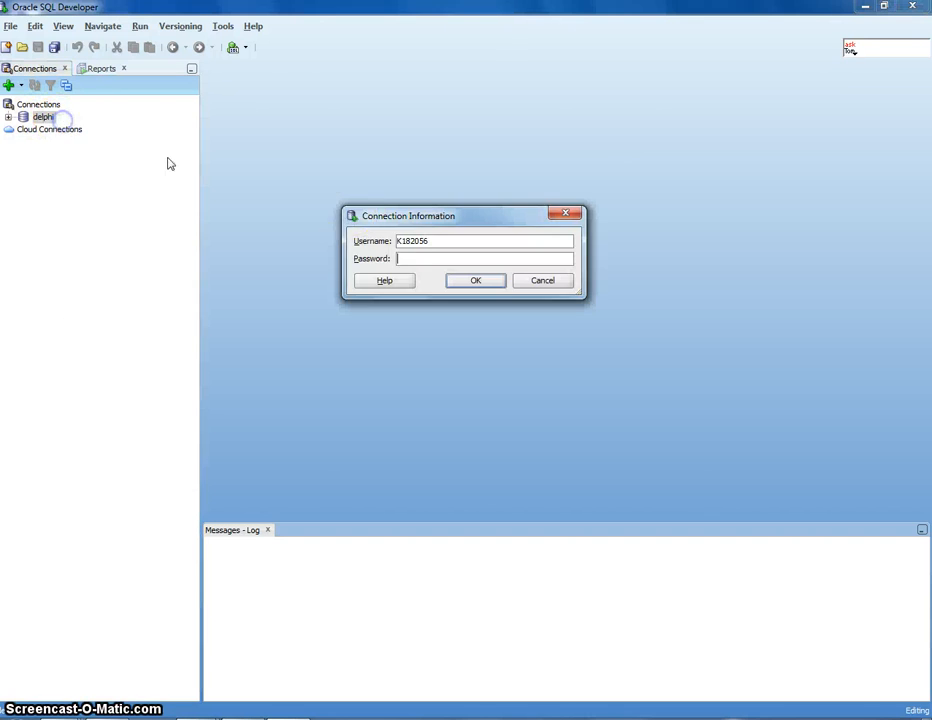
pyautogui.click(408, 257)
pyautogui.write('**')
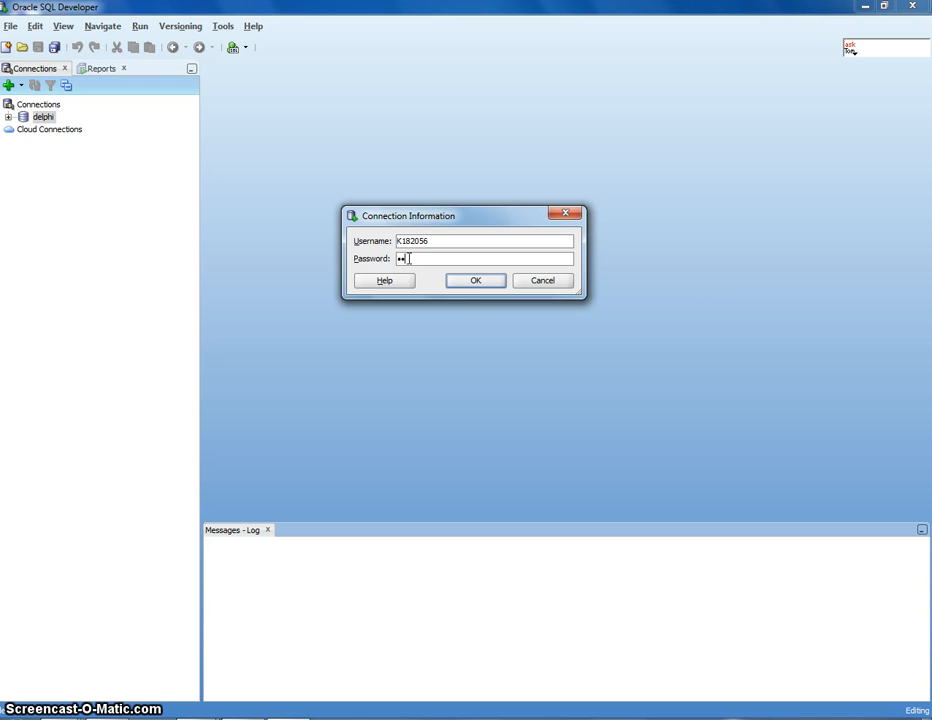
pyautogui.click(465, 281)
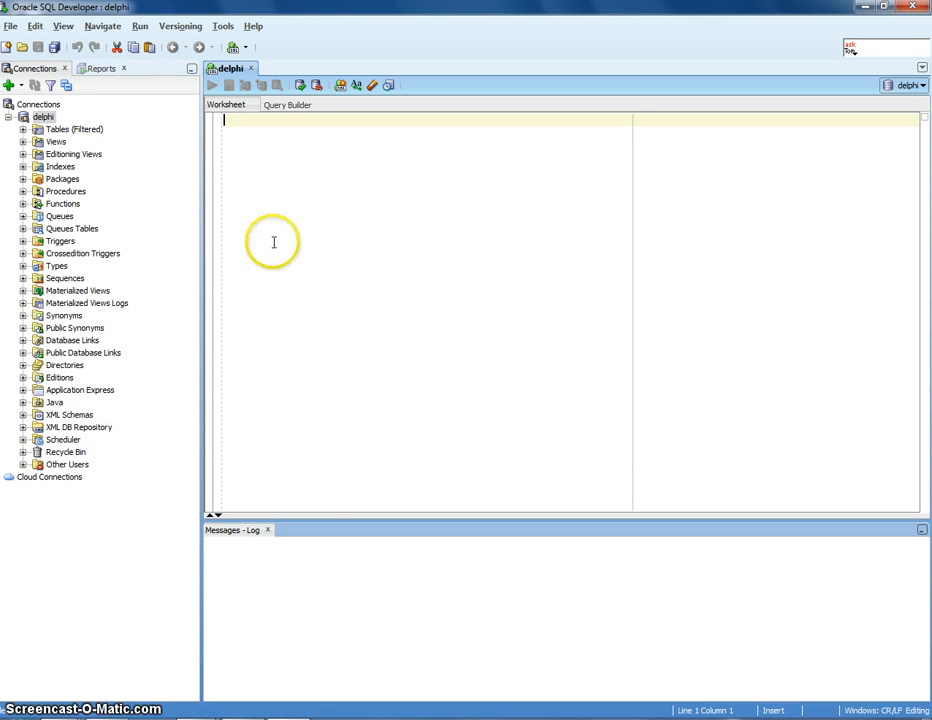
pyautogui.moveTo(195, 714)
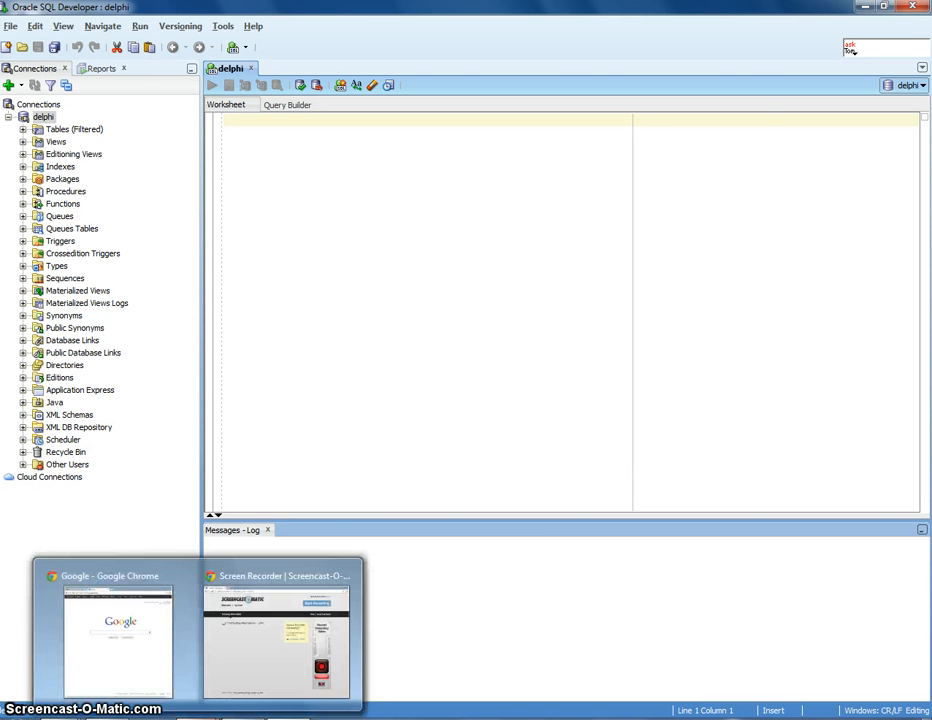
pyautogui.click(141, 681)
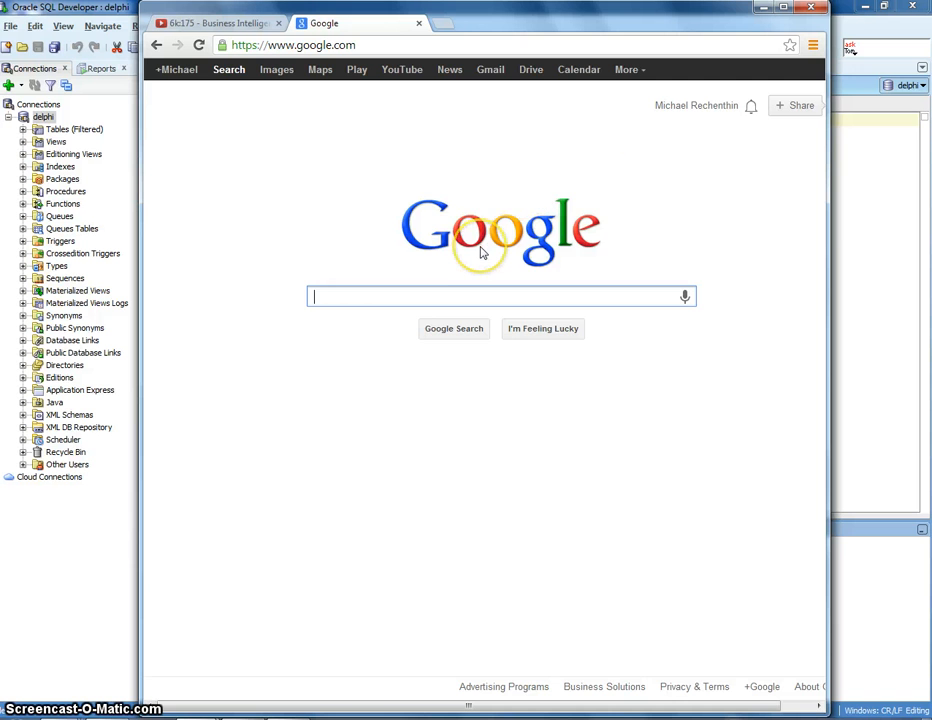
# Step: Search Google for 'oracle sql developer' and open Oracle's SQL Developer overview page
pyautogui.write('oracle ')
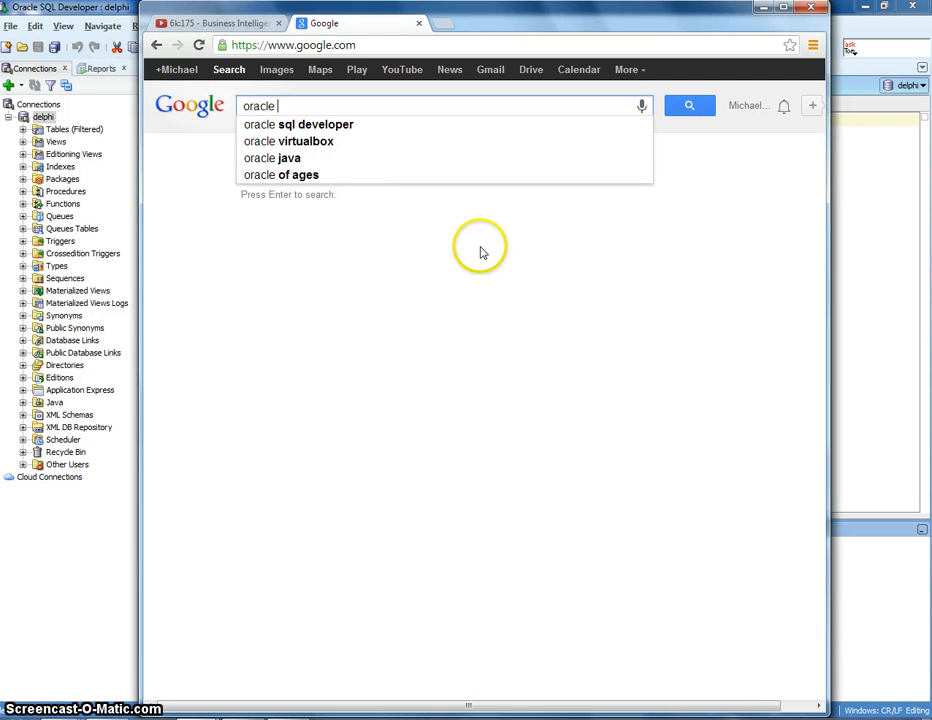
pyautogui.write('sql')
pyautogui.press('Down')
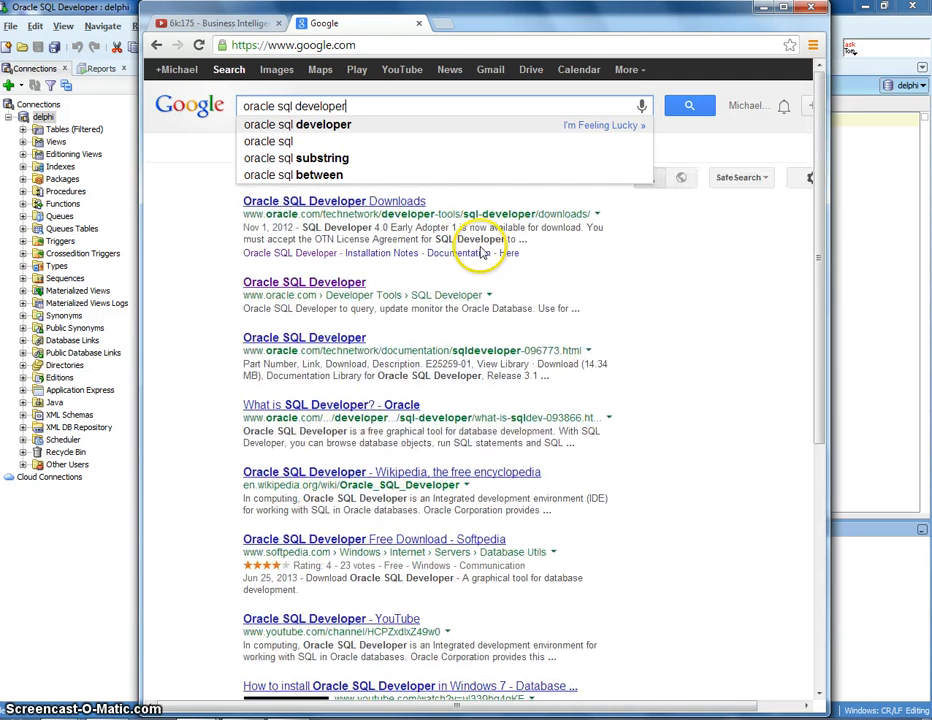
pyautogui.press('Return')
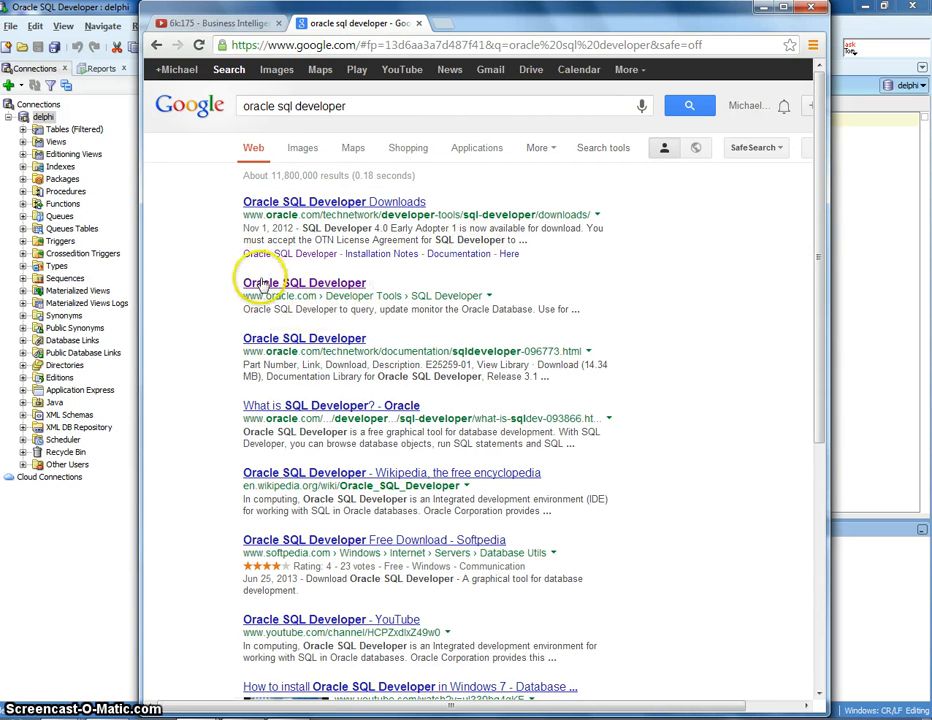
pyautogui.click(300, 283)
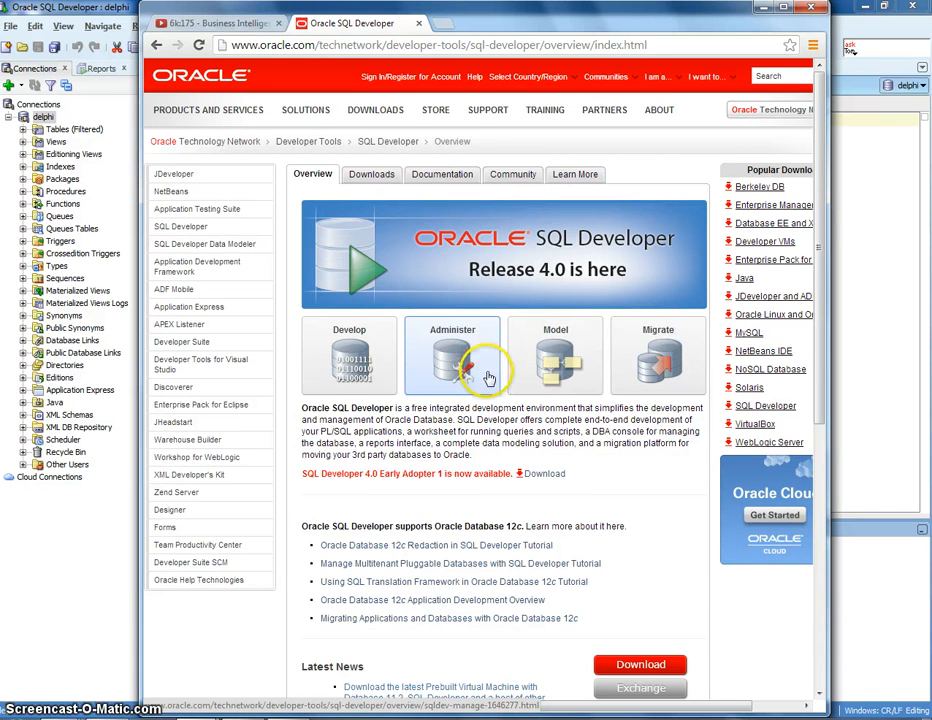
# Step: Go to the SQL Developer 3.2.2 Downloads page via the overview page's Download button
pyautogui.scroll(-5, 440, 376)
pyautogui.scroll(3, 650, 325)
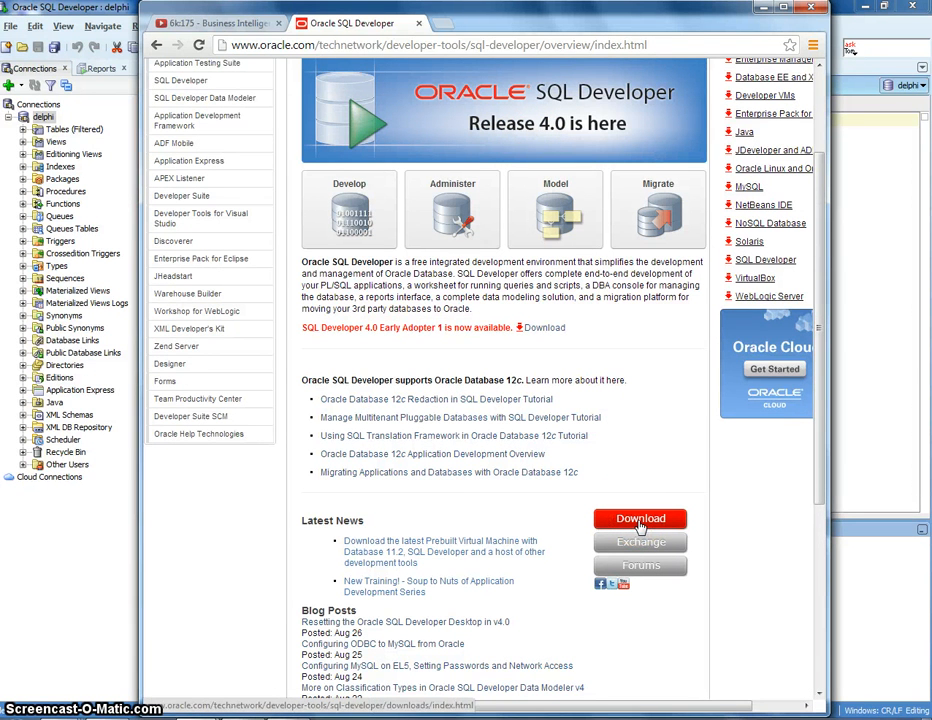
pyautogui.click(640, 526)
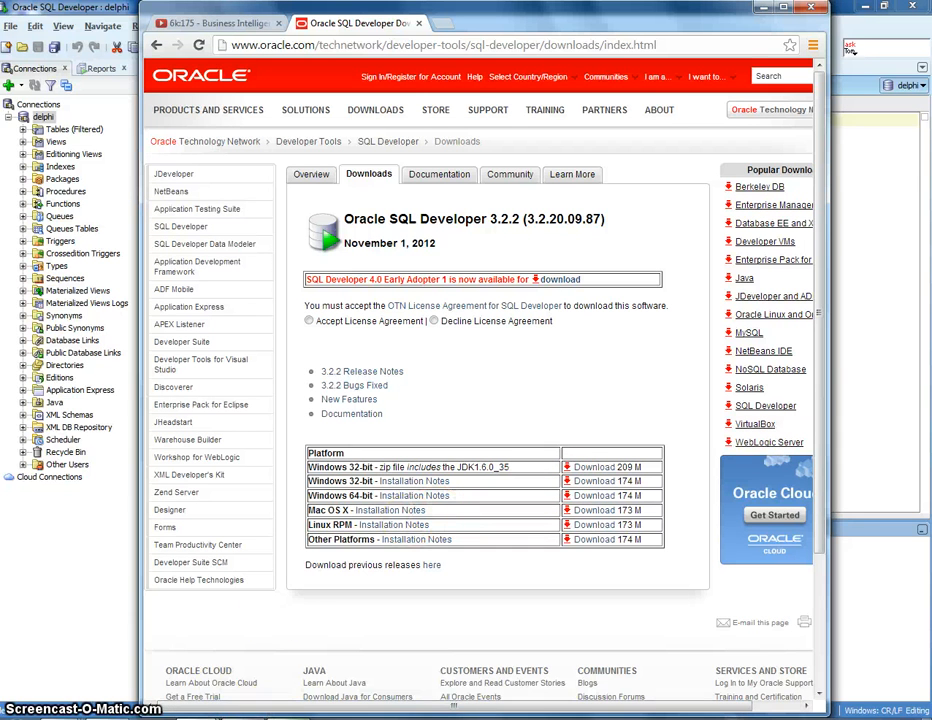
pyautogui.moveTo(242, 718)
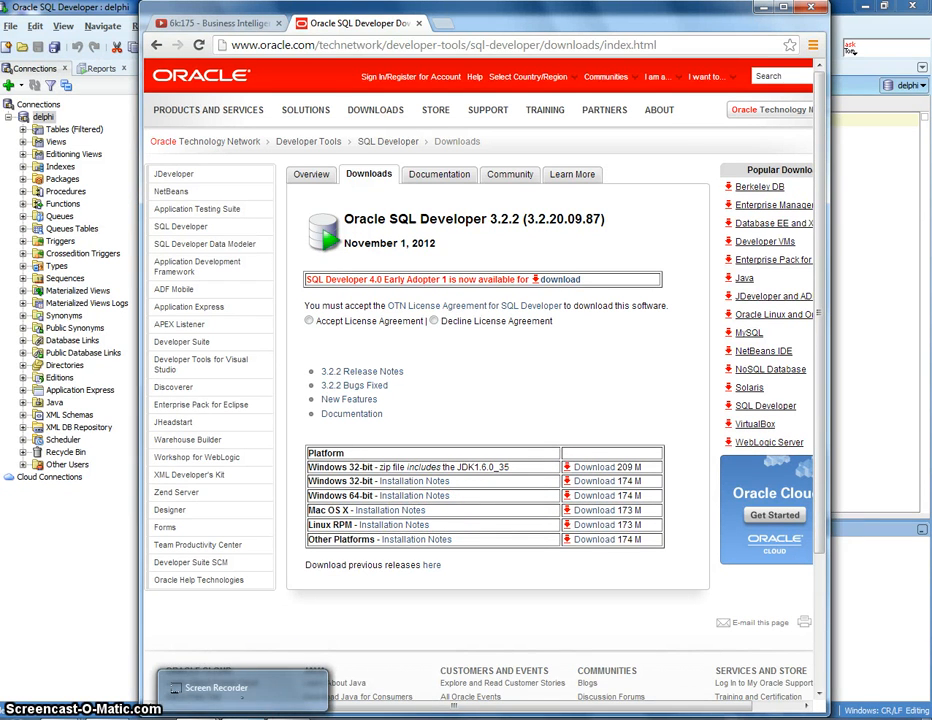